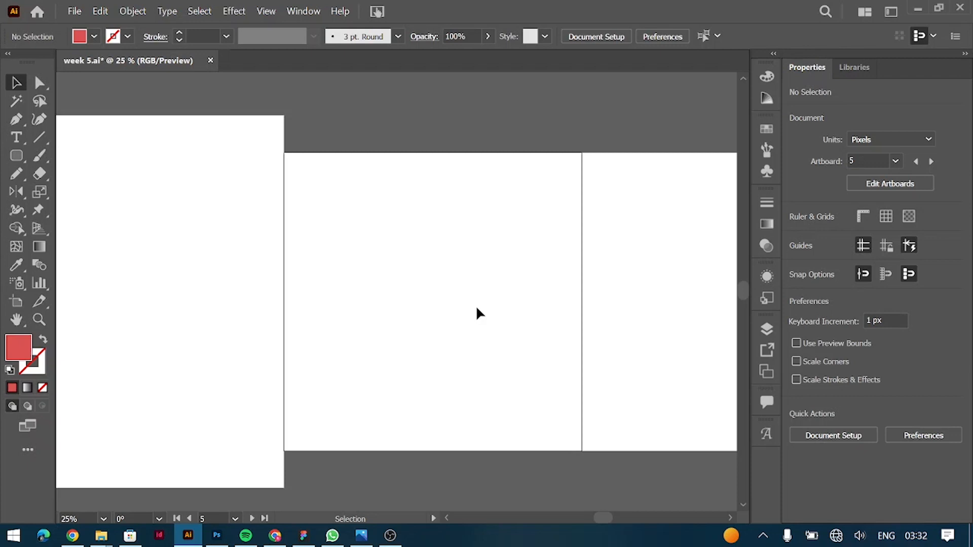
Undo the last change to restore the rice plate image on the artboard.
{"action": "key", "text": "ctrl+z"}
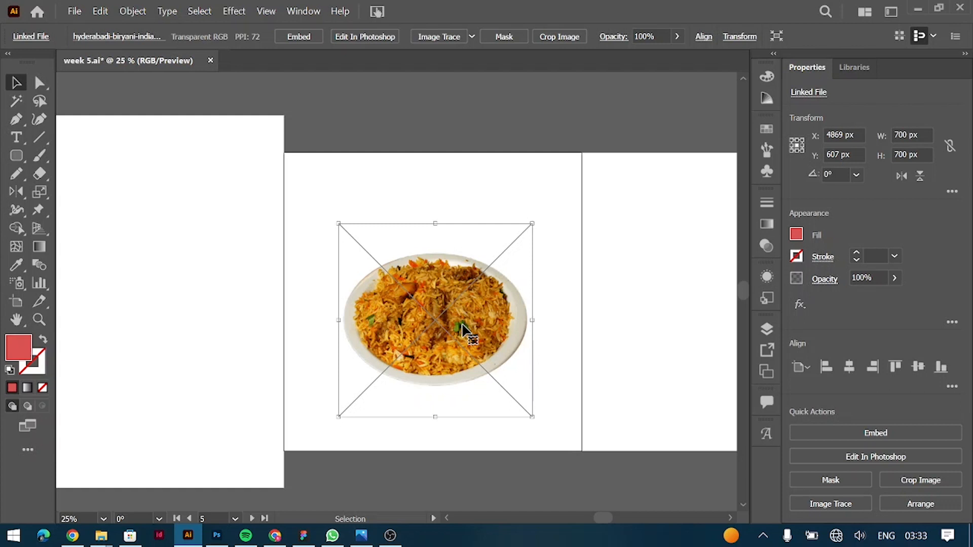
Try a Drop Shadow effect on the plate image with a 100 px X offset and a 200 px Y offset.
{"action": "left_click", "coordinate": [303, 10]}
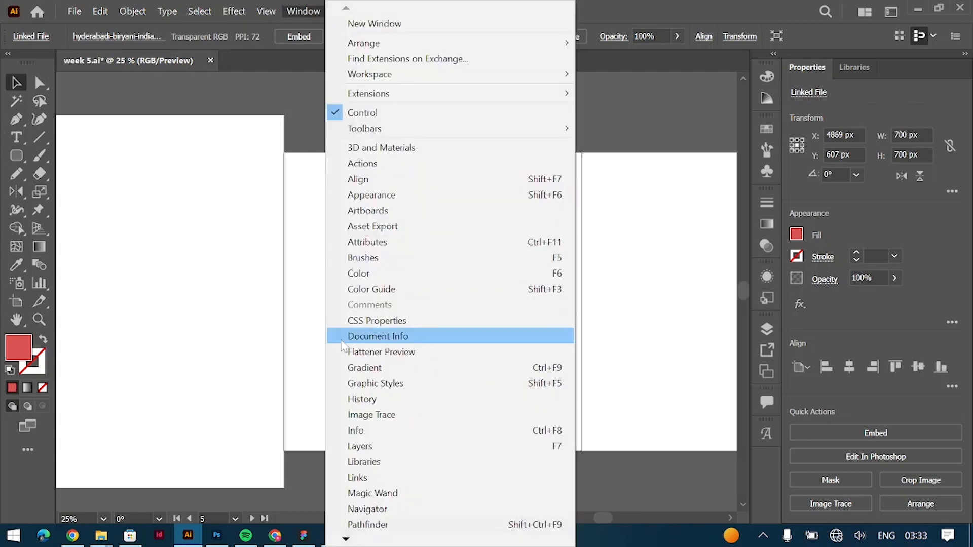
{"action": "mouse_move", "coordinate": [235, 12]}
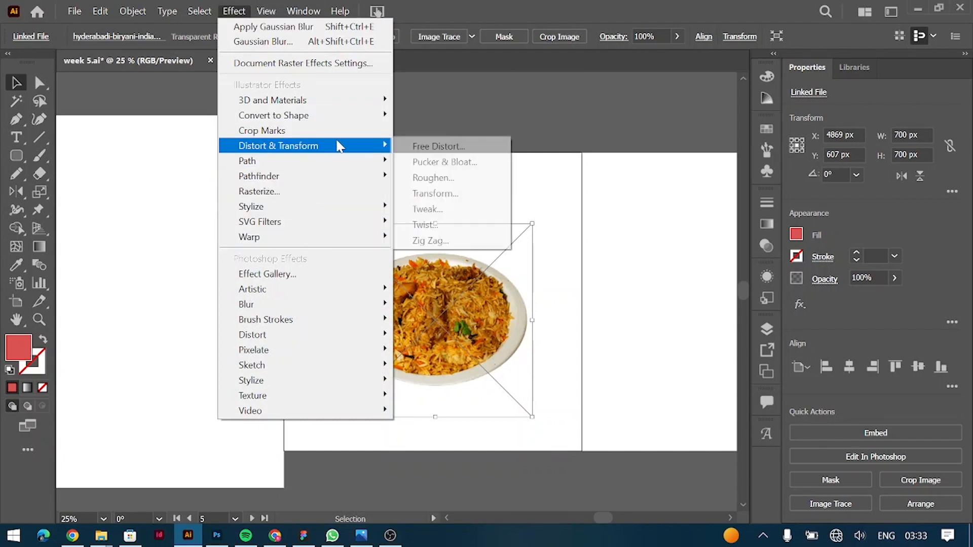
{"action": "mouse_move", "coordinate": [367, 213]}
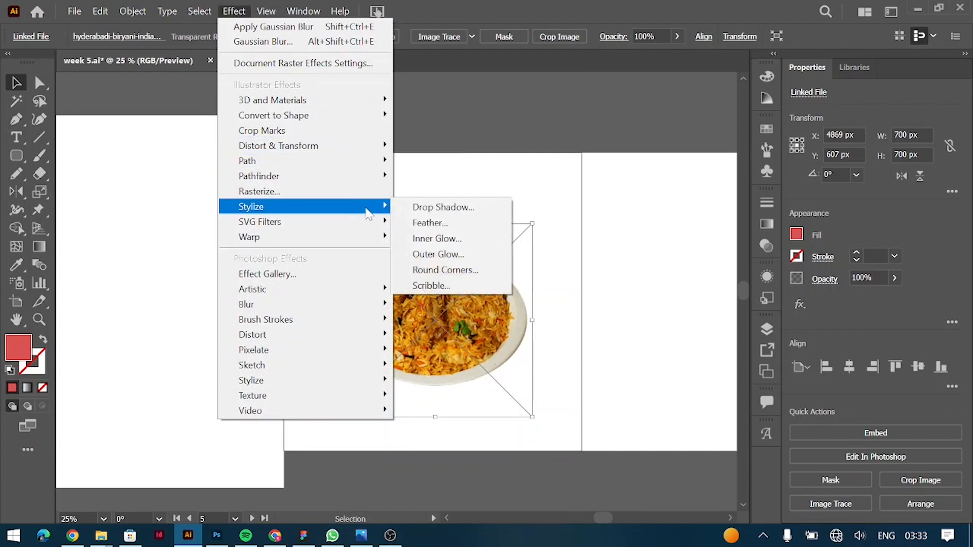
{"action": "left_click", "coordinate": [469, 207]}
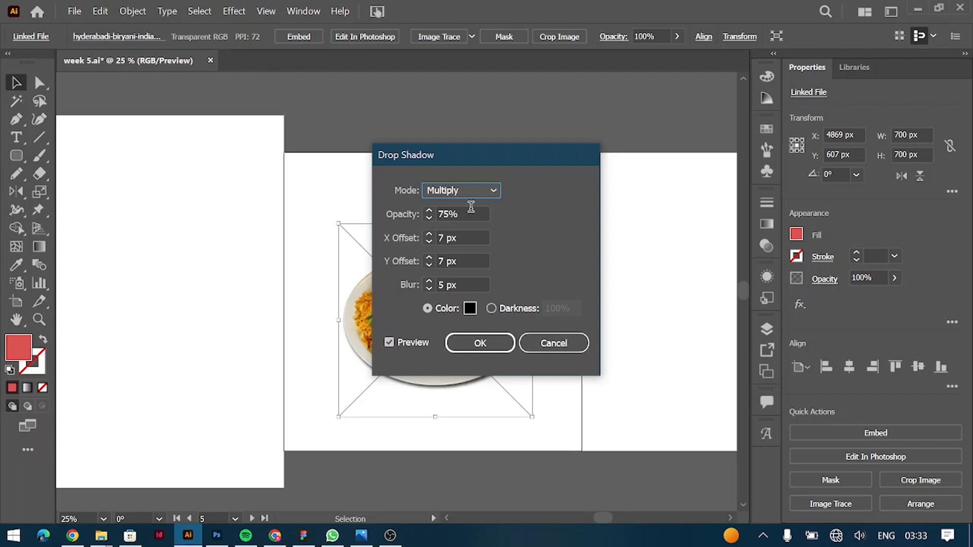
{"action": "left_click_drag", "start_coordinate": [477, 163], "coordinate": [651, 146]}
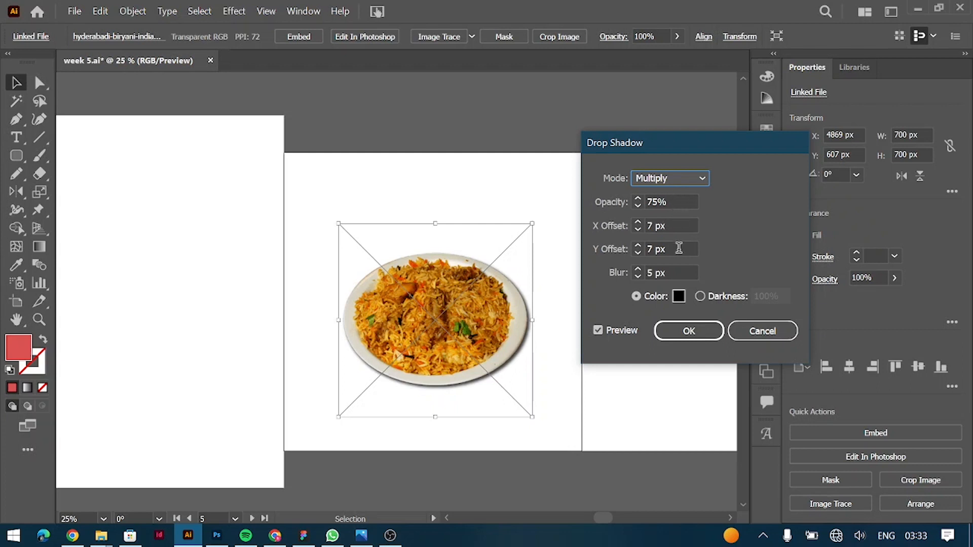
{"action": "left_click", "coordinate": [689, 226]}
{"action": "key", "text": "ctrl+a"}
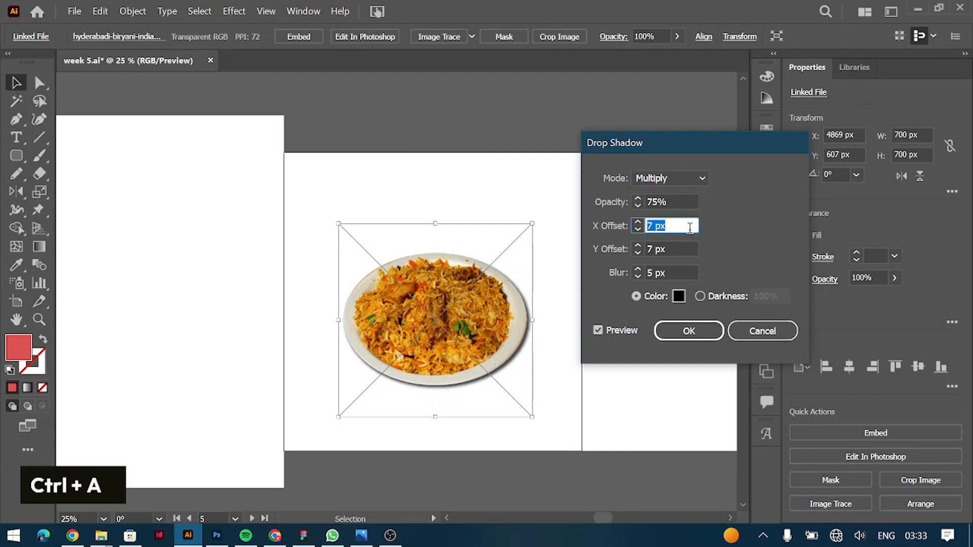
{"action": "type", "text": "100"}
{"action": "key", "text": "Tab"}
{"action": "key", "text": "Tab"}
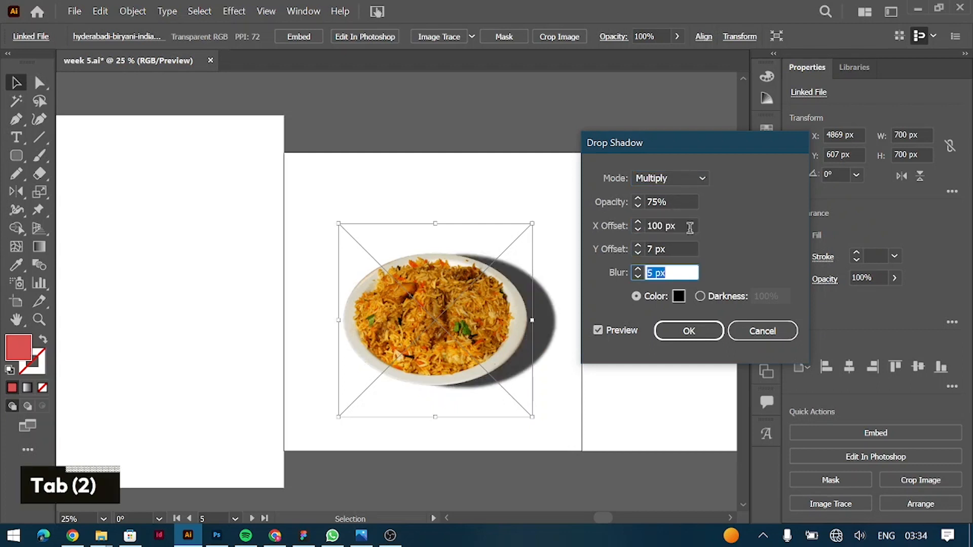
{"action": "left_click", "coordinate": [676, 250]}
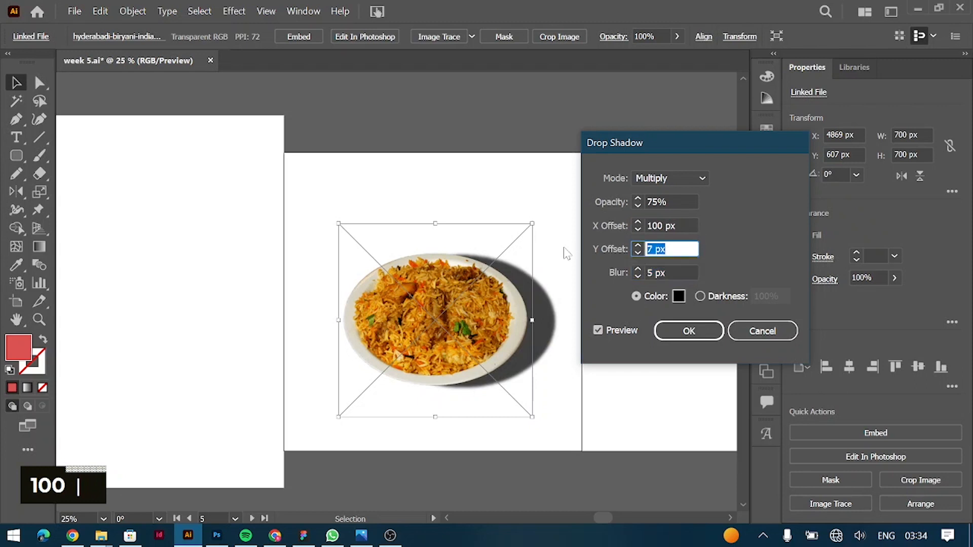
{"action": "type", "text": "200"}
{"action": "key", "text": "Tab"}
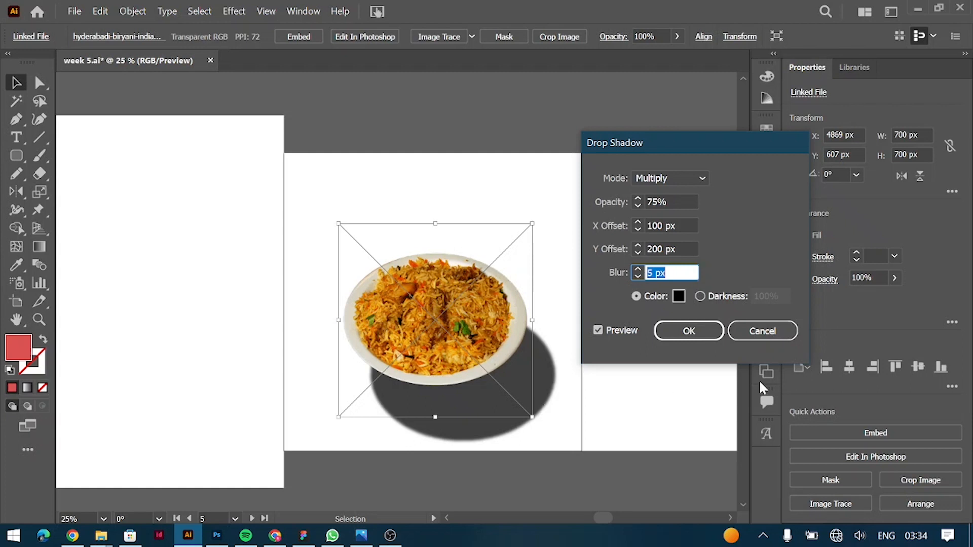
{"action": "left_click", "coordinate": [768, 332]}
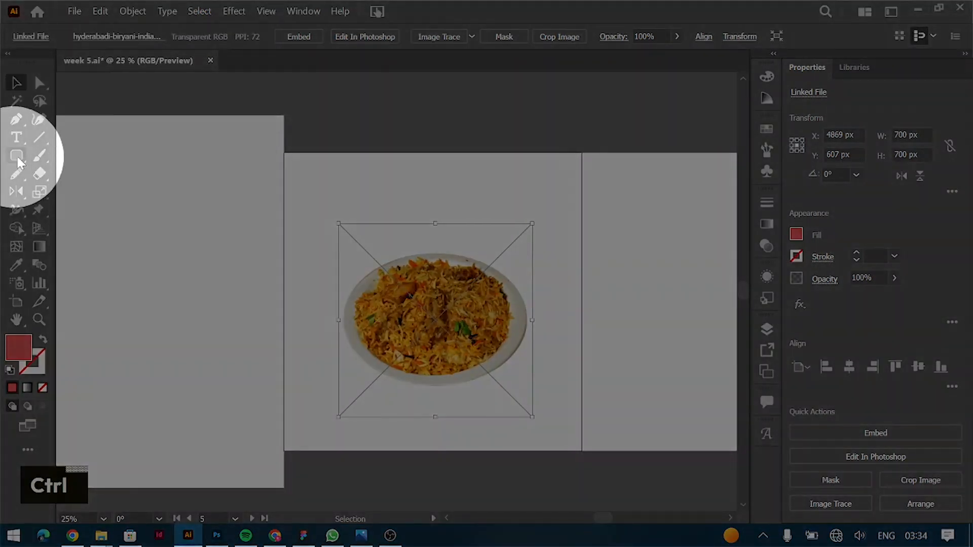
Draw an ellipse about 616 px wide and 173 px high over the plate's lower-left area.
{"action": "left_click", "coordinate": [21, 157]}
{"action": "right_click", "coordinate": [21, 157]}
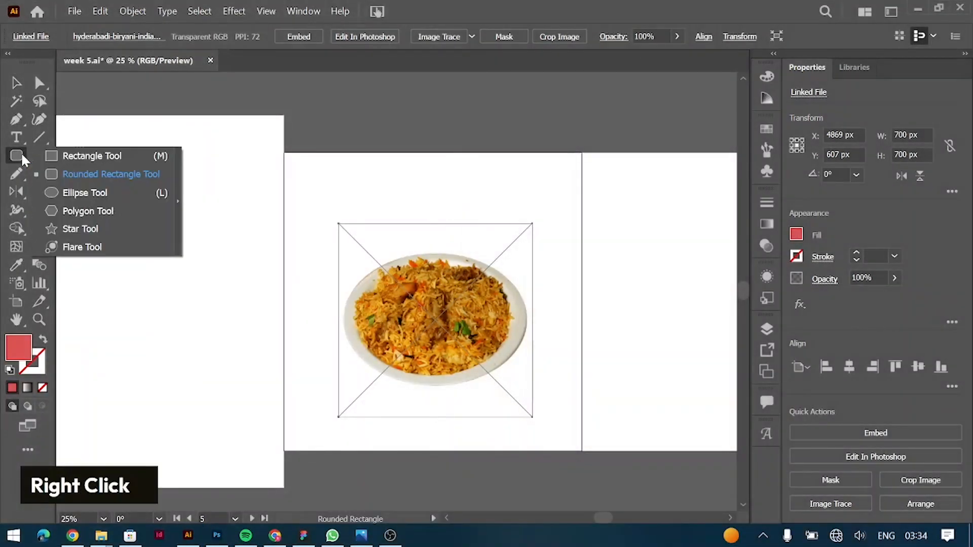
{"action": "left_click", "coordinate": [76, 192]}
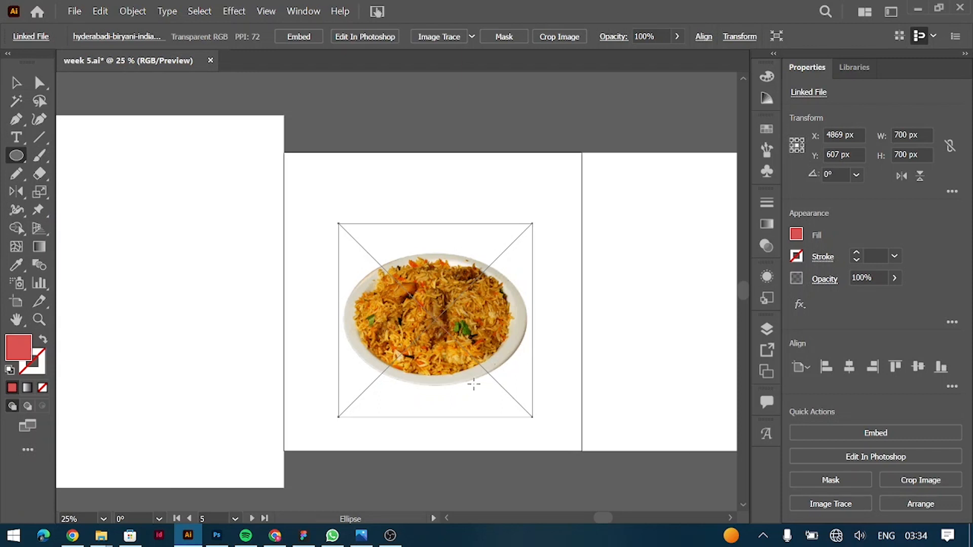
{"action": "left_click_drag", "start_coordinate": [434, 383], "coordinate": [265, 336]}
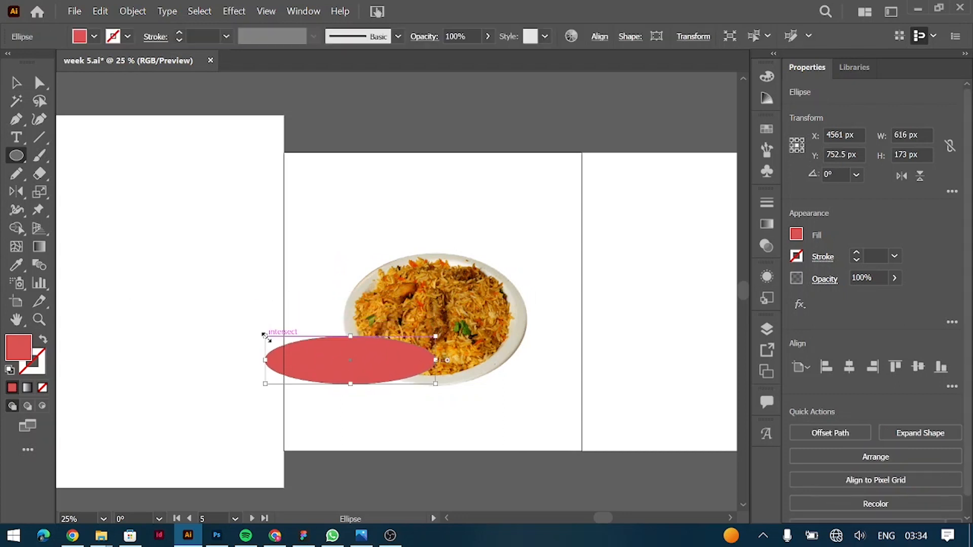
Move the ellipse across the plate's lower edge and resize it to about 690 by 141 px.
{"action": "left_click", "coordinate": [16, 82]}
{"action": "left_click_drag", "start_coordinate": [315, 366], "coordinate": [436, 365]}
{"action": "left_click_drag", "start_coordinate": [518, 365], "coordinate": [529, 370]}
{"action": "left_click_drag", "start_coordinate": [436, 389], "coordinate": [457, 363]}
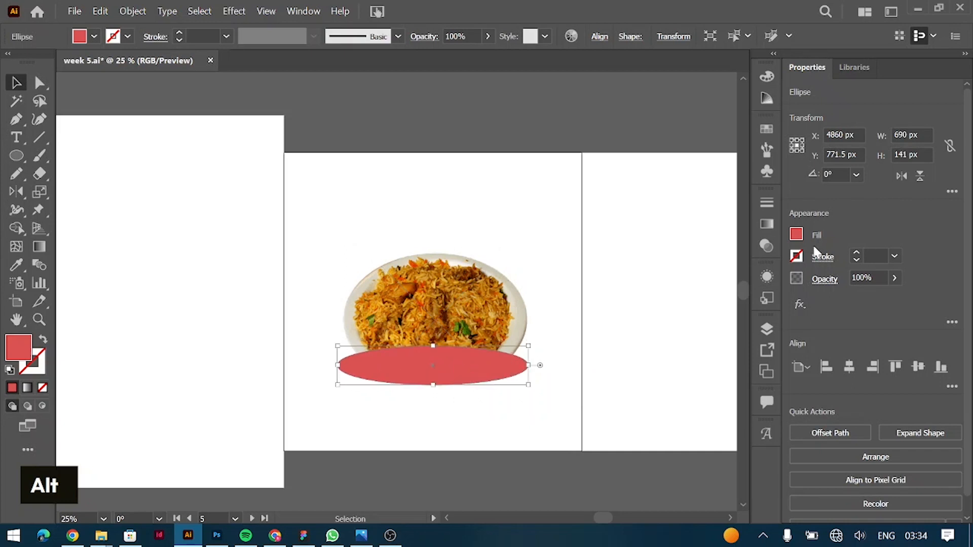
Fill the ellipse with black and send it behind the plate image.
{"action": "left_click", "coordinate": [796, 233]}
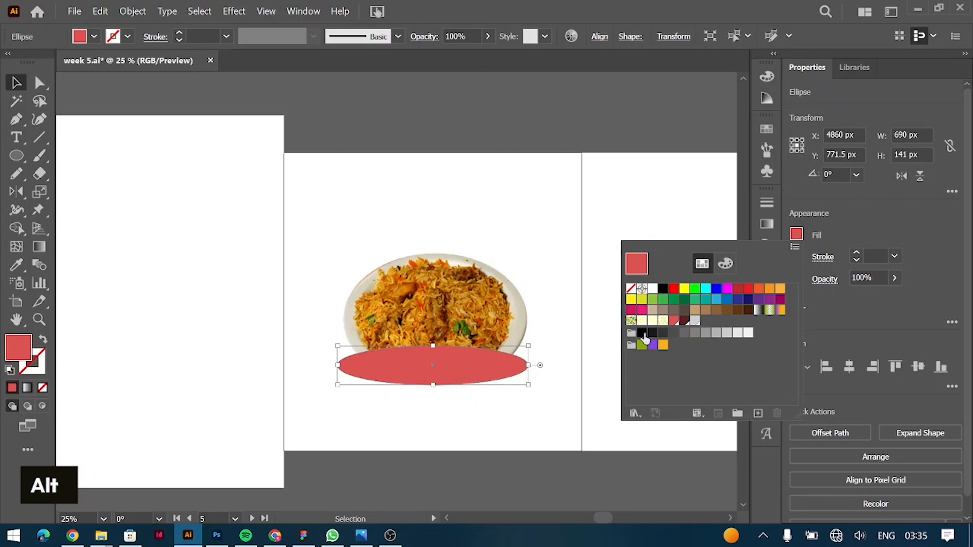
{"action": "left_click", "coordinate": [643, 333]}
{"action": "left_click", "coordinate": [645, 322]}
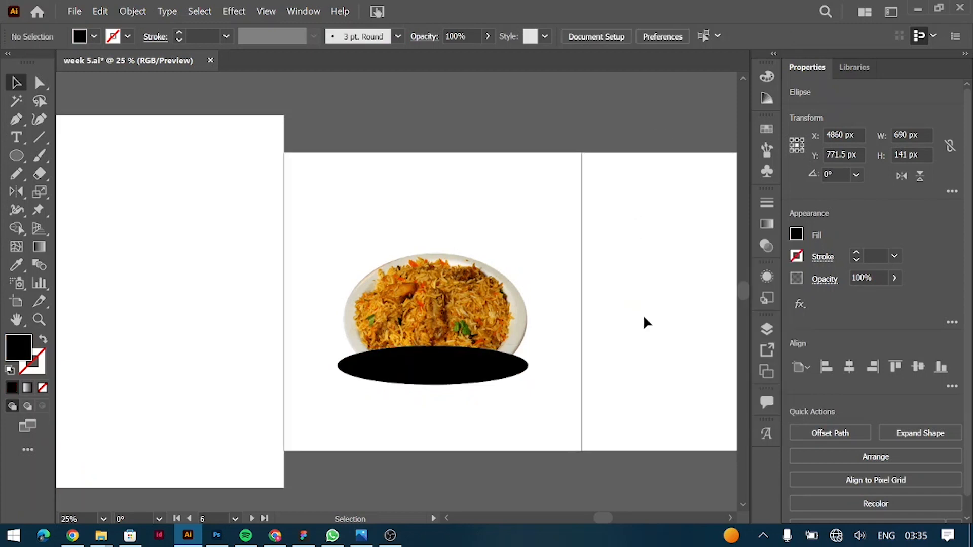
{"action": "left_click", "coordinate": [464, 374]}
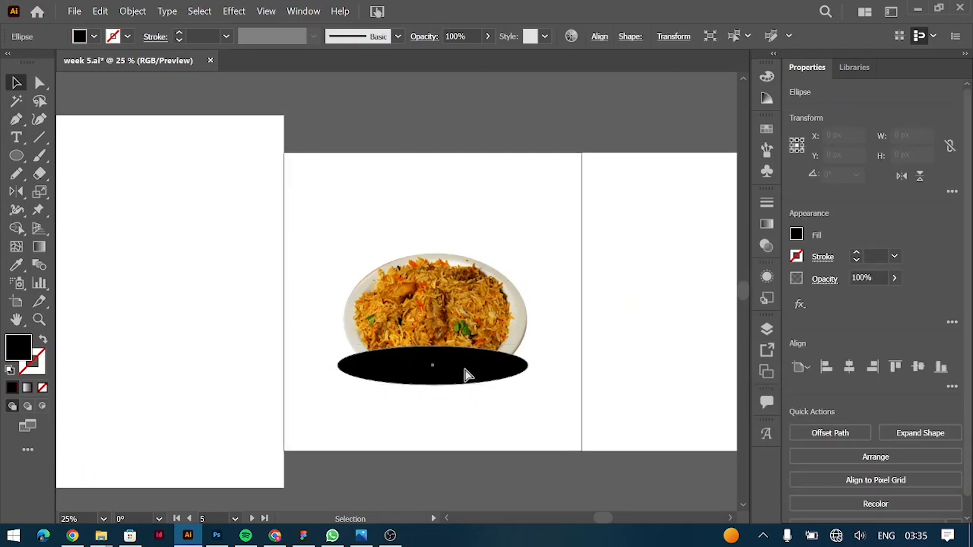
{"action": "key", "text": "ctrl+bracketleft"}
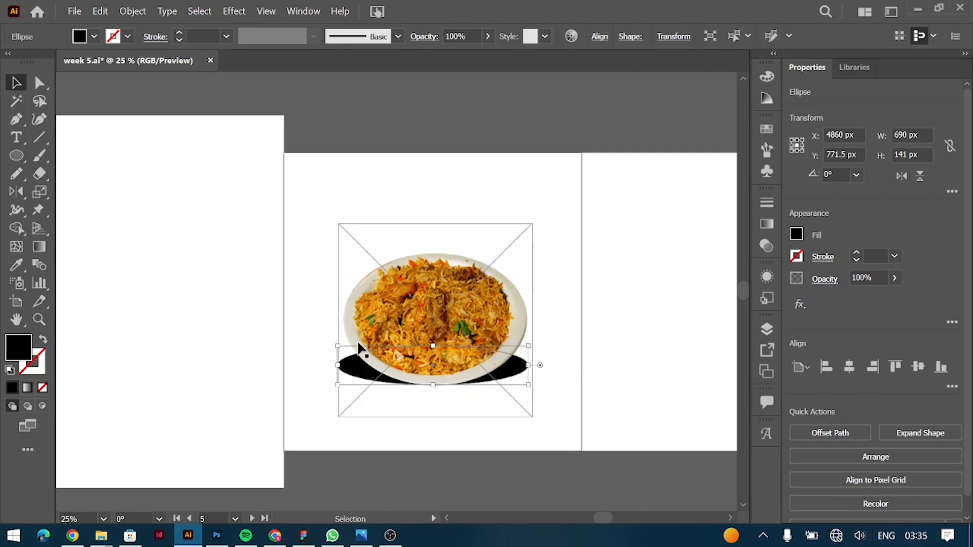
Resize the black ellipse to about 631 by 205 px and nudge it left beneath the plate.
{"action": "left_click_drag", "start_coordinate": [435, 344], "coordinate": [436, 329]}
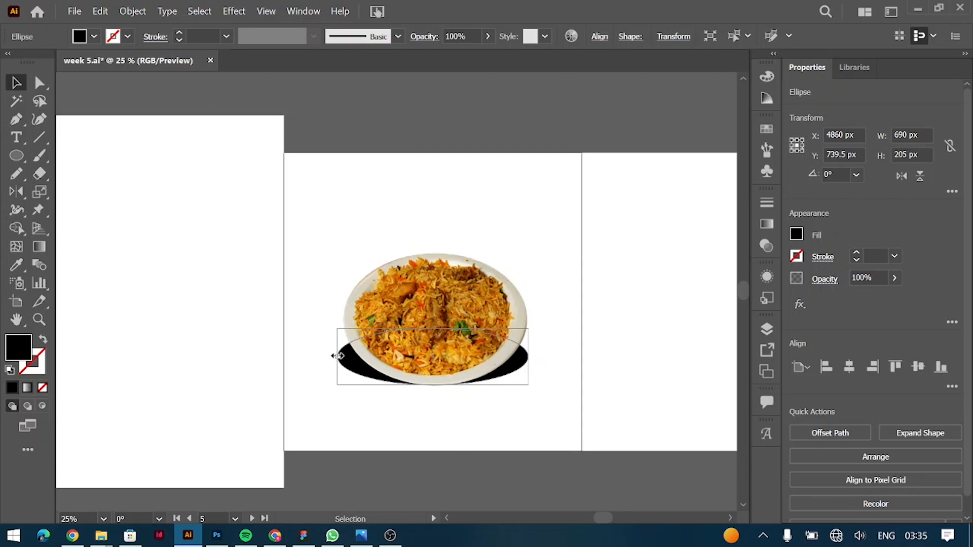
{"action": "left_click_drag", "start_coordinate": [339, 356], "coordinate": [347, 356]}
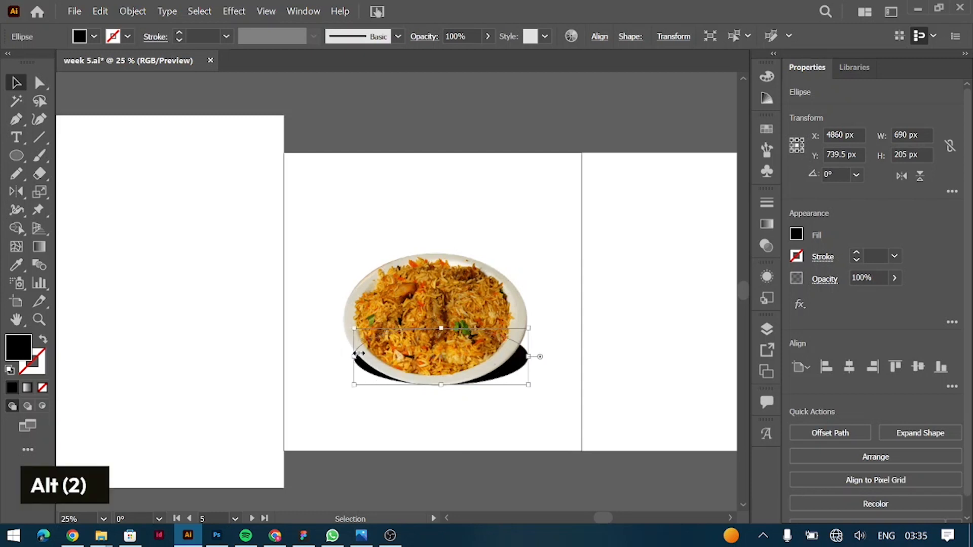
{"action": "key", "text": "Left"}
{"action": "key", "text": "Left"}
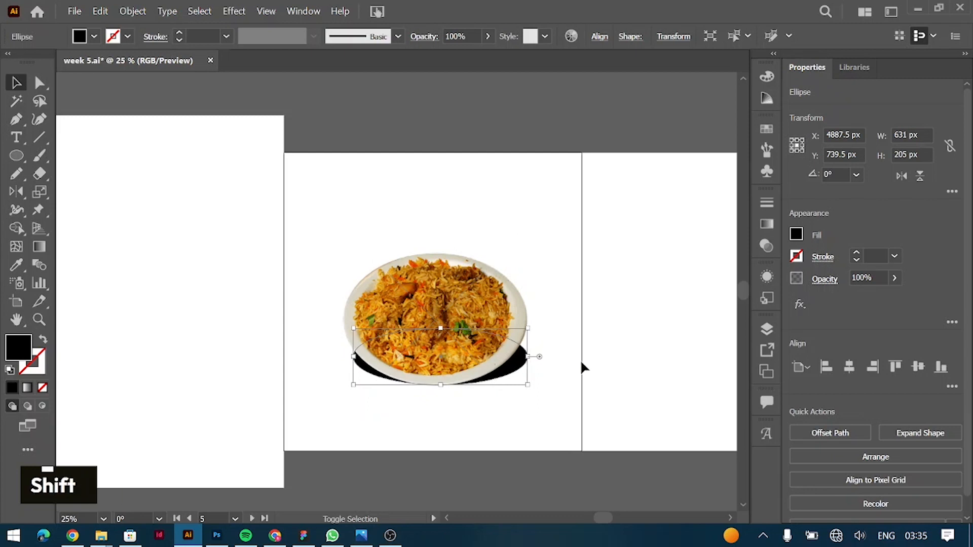
{"action": "key", "text": "shift+Left"}
{"action": "key", "text": "shift+Left"}
{"action": "key", "text": "shift+Right"}
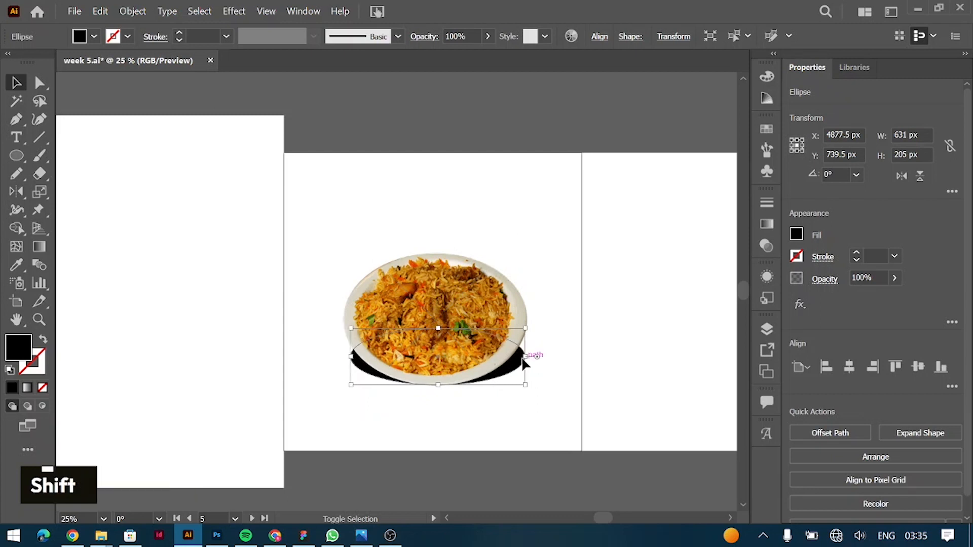
Shrink the ellipse to about 593 by 205 px and centre it horizontally under the plate.
{"action": "left_click_drag", "start_coordinate": [524, 359], "coordinate": [519, 358]}
{"action": "key", "text": "Left"}
{"action": "key", "text": "Left"}
{"action": "key", "text": "Left"}
{"action": "key", "text": "Left"}
{"action": "key", "text": "Left"}
{"action": "key", "text": "Left"}
{"action": "key", "text": "Left"}
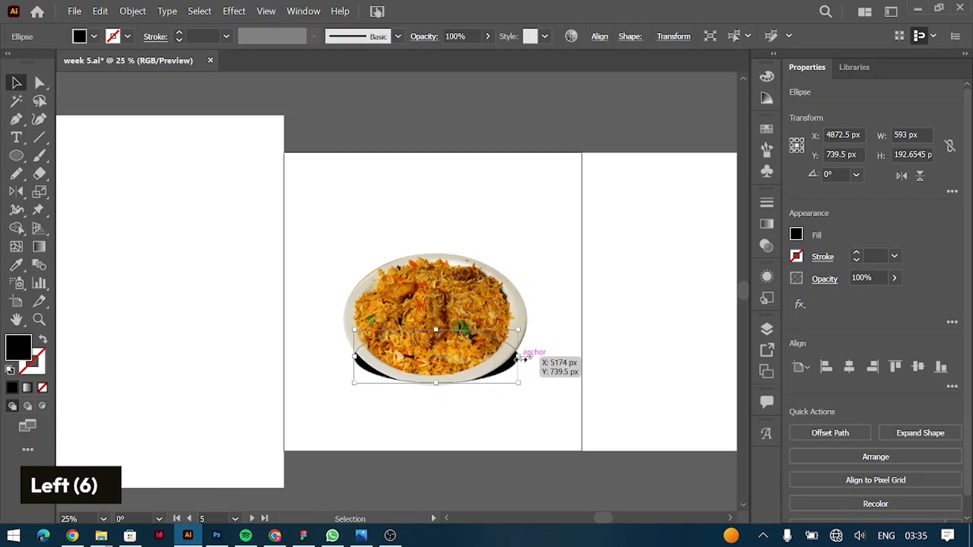
{"action": "left_click_drag", "start_coordinate": [436, 330], "coordinate": [437, 328]}
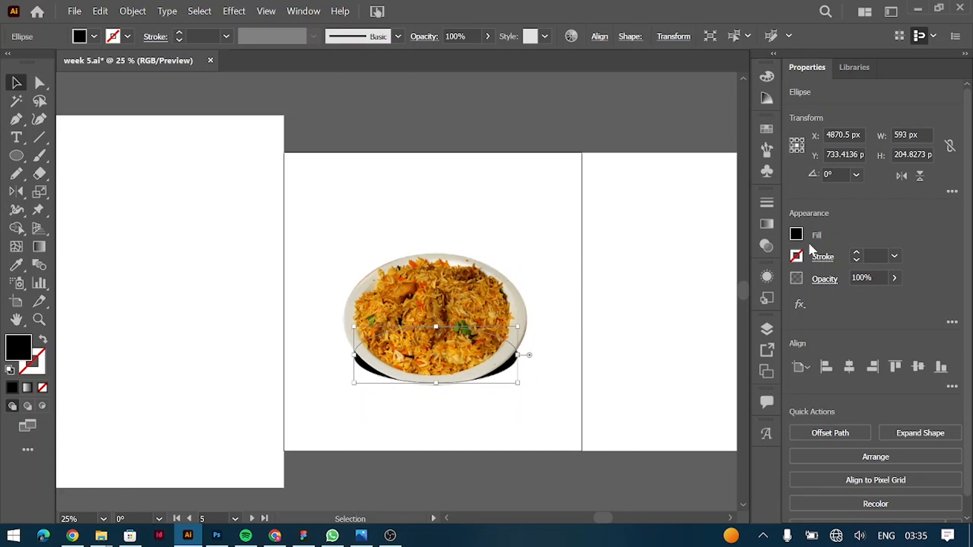
Reduce the ellipse's opacity to 70%.
{"action": "left_click", "coordinate": [882, 276]}
{"action": "key", "text": "shift"}
{"action": "key", "text": "shift"}
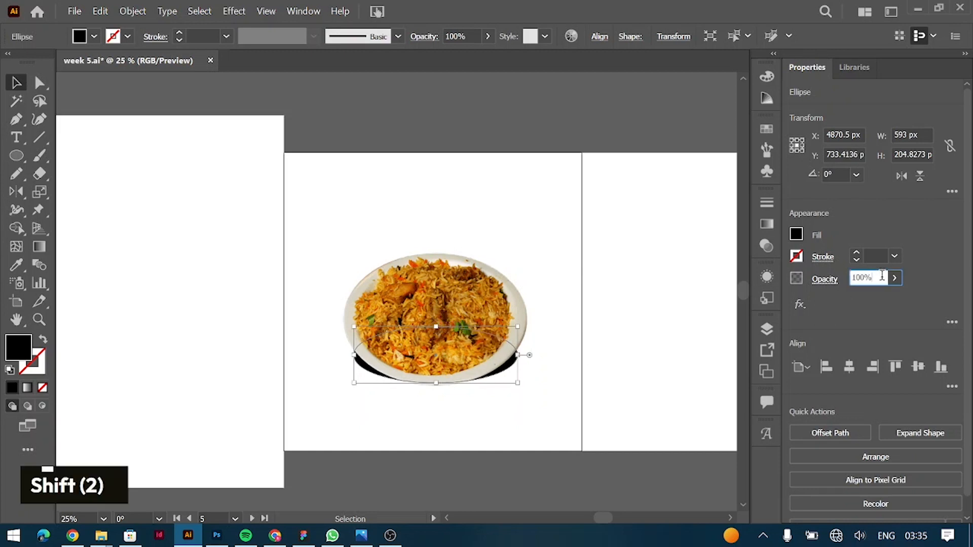
{"action": "key", "text": "shift+Down"}
{"action": "key", "text": "shift+Down"}
{"action": "key", "text": "shift+Down"}
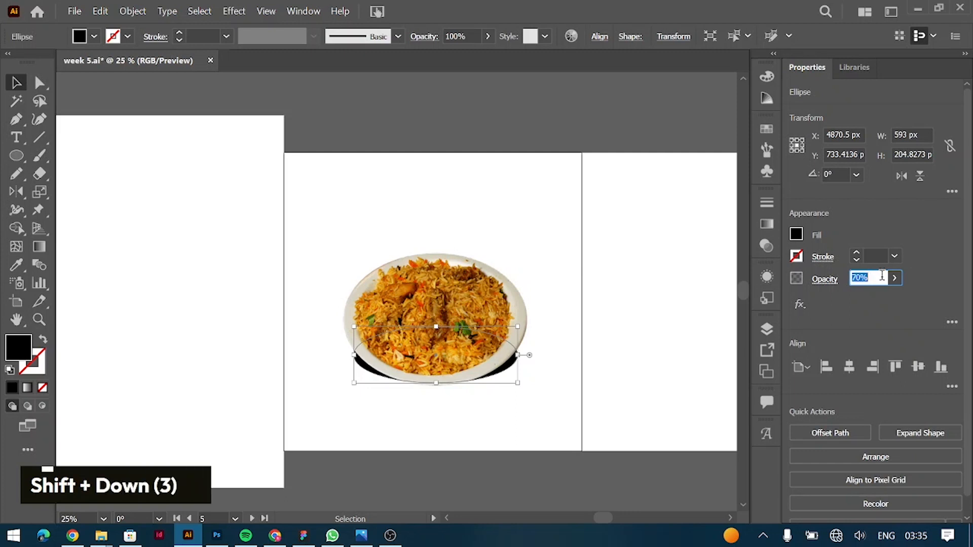
Display the full list of the ellipse's appearance attributes.
{"action": "left_click", "coordinate": [770, 277]}
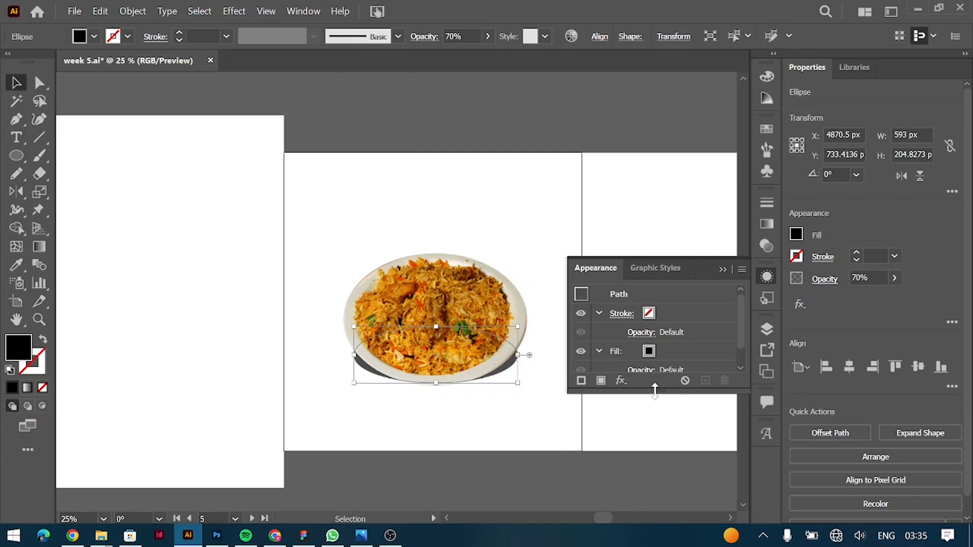
{"action": "left_click_drag", "start_coordinate": [655, 391], "coordinate": [653, 452]}
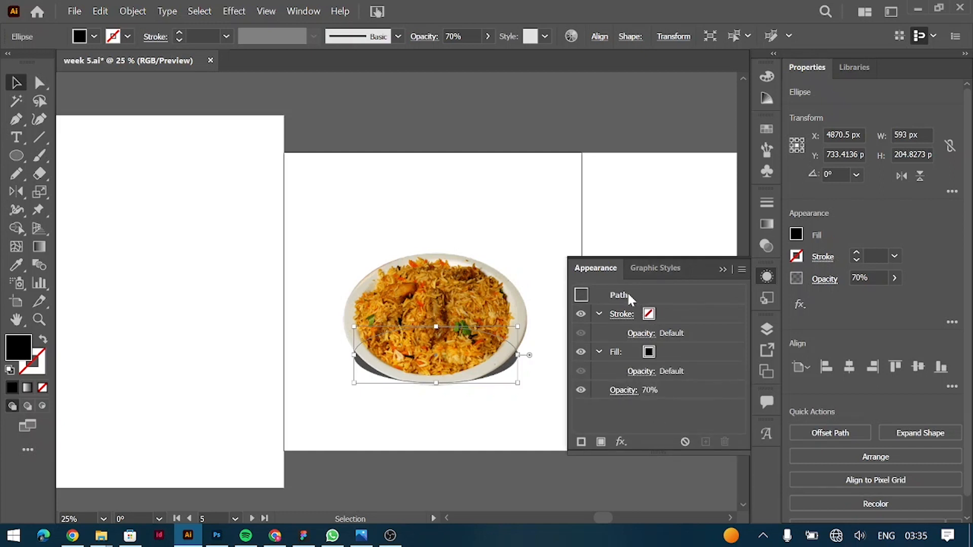
{"action": "left_click", "coordinate": [295, 10]}
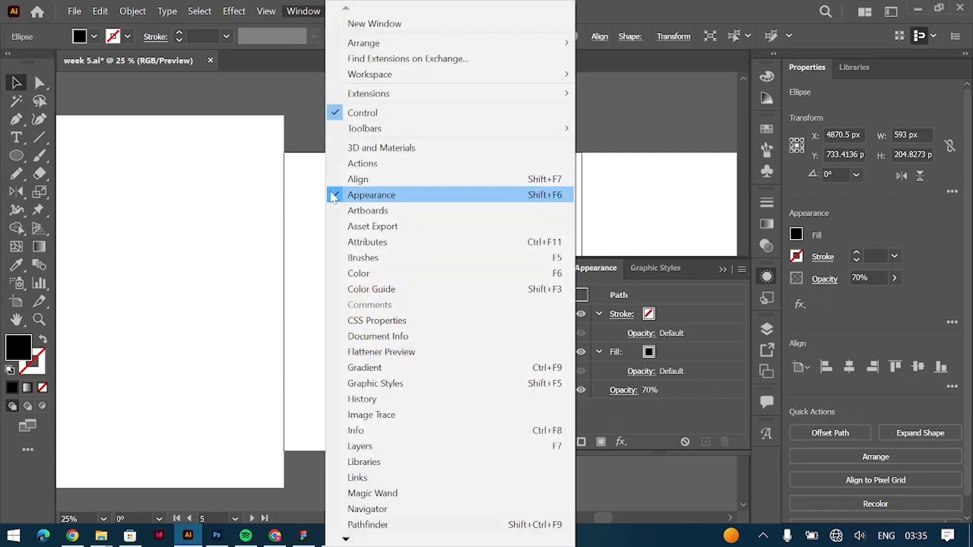
{"action": "left_click", "coordinate": [660, 3]}
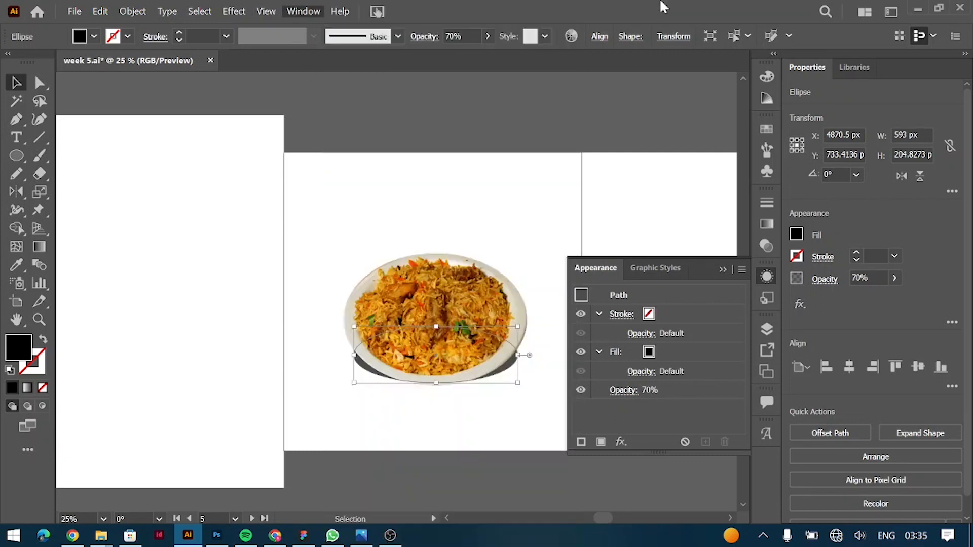
Lower the ellipse's overall opacity to 30% in its appearance attributes and deselect it.
{"action": "left_click", "coordinate": [623, 390]}
{"action": "left_click", "coordinate": [617, 420]}
{"action": "key", "text": "shift+Down"}
{"action": "key", "text": "shift+Down"}
{"action": "key", "text": "shift+Down"}
{"action": "key", "text": "shift+Down"}
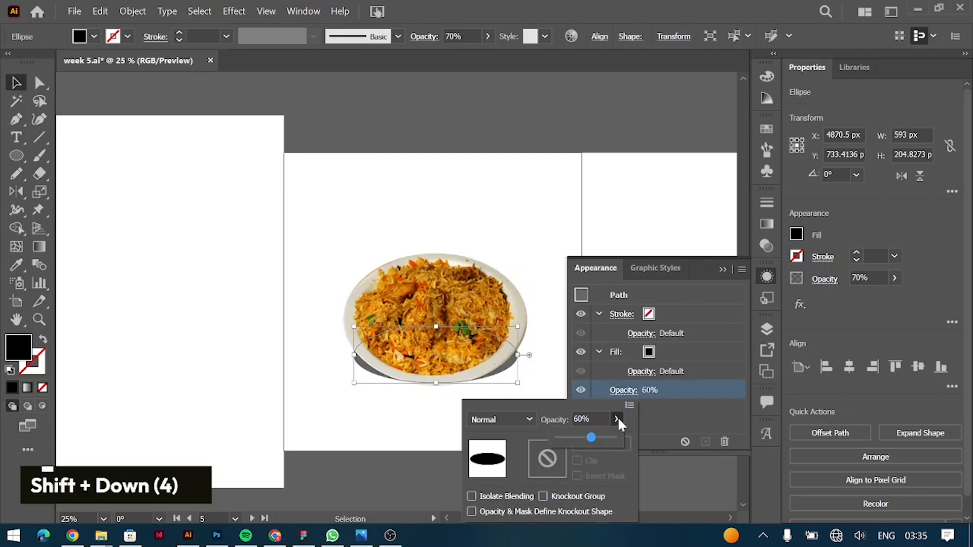
{"action": "left_click", "coordinate": [649, 4]}
{"action": "left_click", "coordinate": [722, 269]}
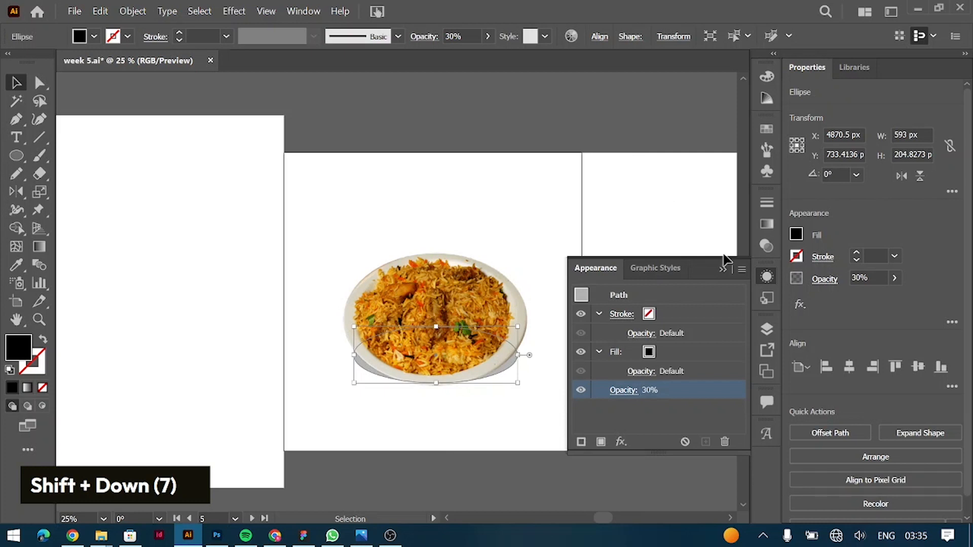
{"action": "left_click", "coordinate": [723, 269]}
{"action": "left_click", "coordinate": [626, 254]}
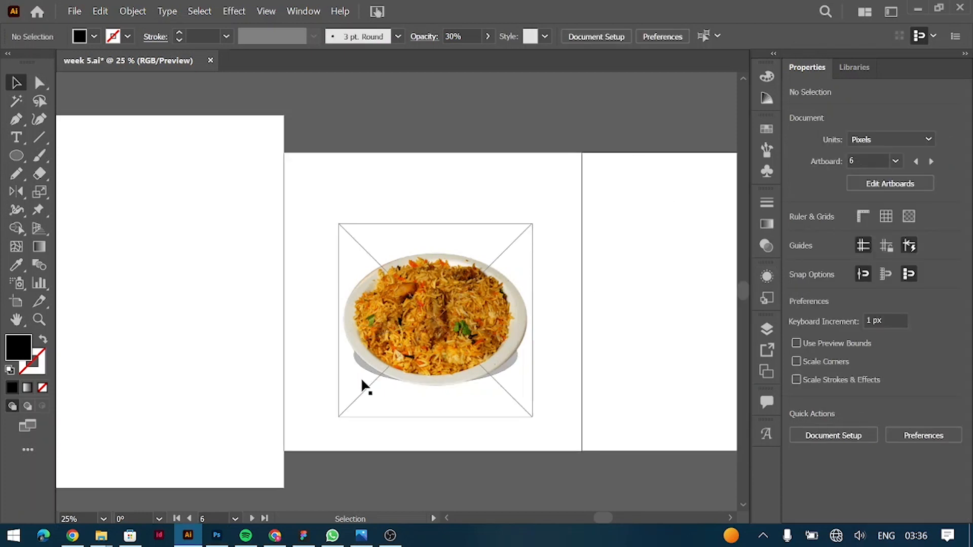
Lock the plate image so the shadow ellipse beneath it can be selected on its own.
{"action": "left_click", "coordinate": [423, 349]}
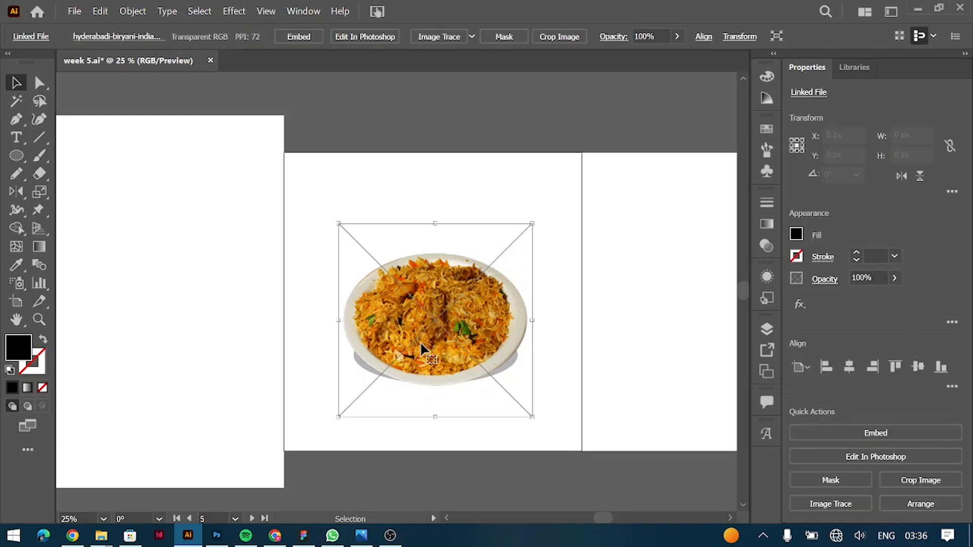
{"action": "key", "text": "ctrl"}
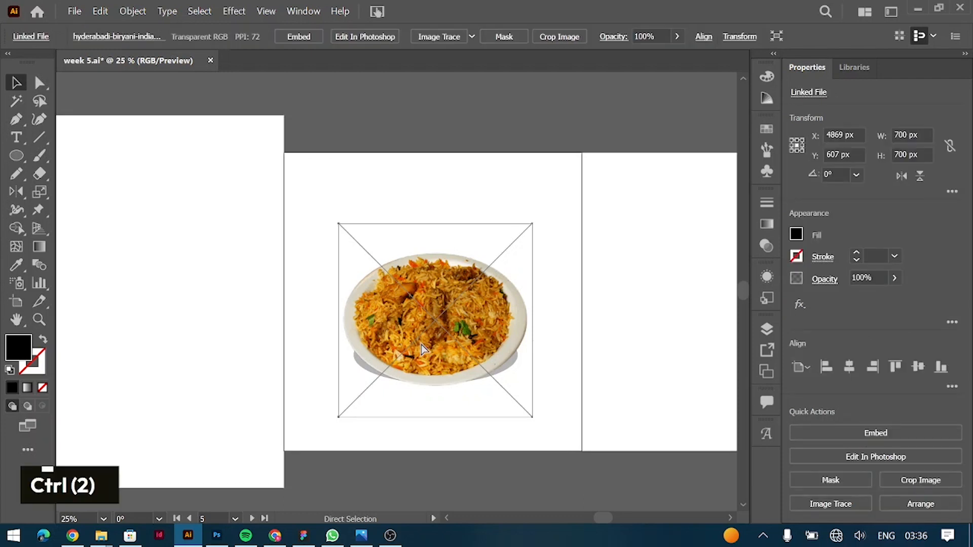
{"action": "key", "text": "ctrl+2"}
Start a Gaussian Blur on the ellipse under the plate and preview radii of about 10, 39 and 90 pixels.
{"action": "left_click", "coordinate": [376, 374]}
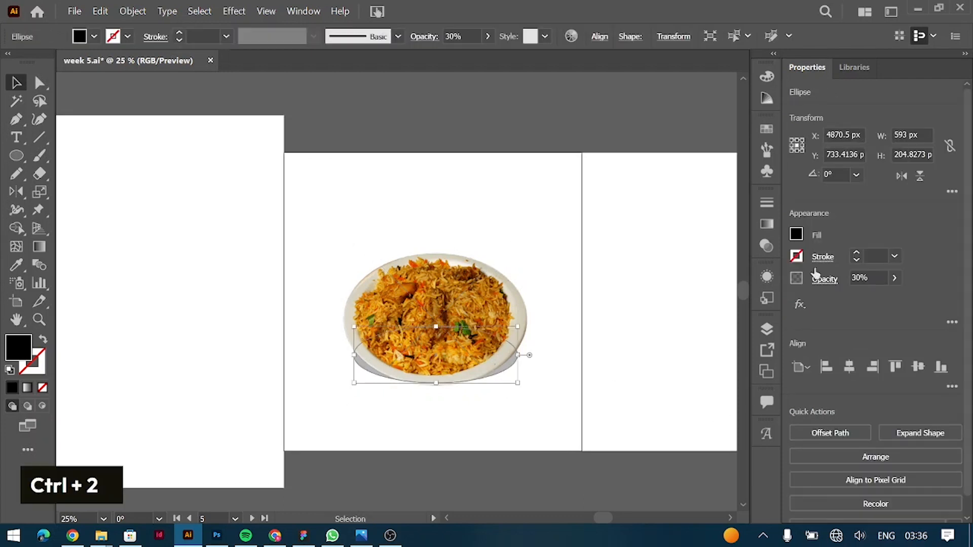
{"action": "left_click", "coordinate": [800, 304]}
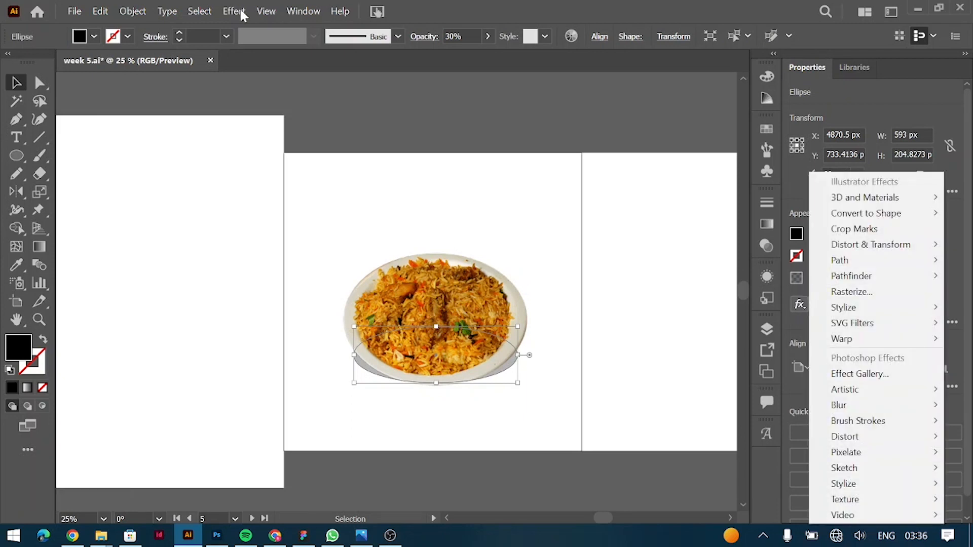
{"action": "left_click", "coordinate": [235, 10]}
{"action": "left_click", "coordinate": [235, 11]}
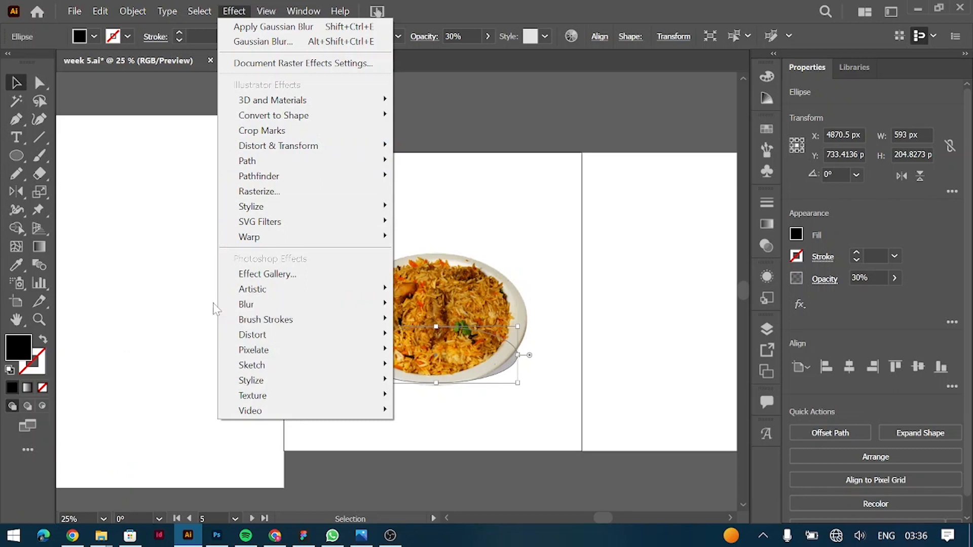
{"action": "left_click", "coordinate": [202, 307]}
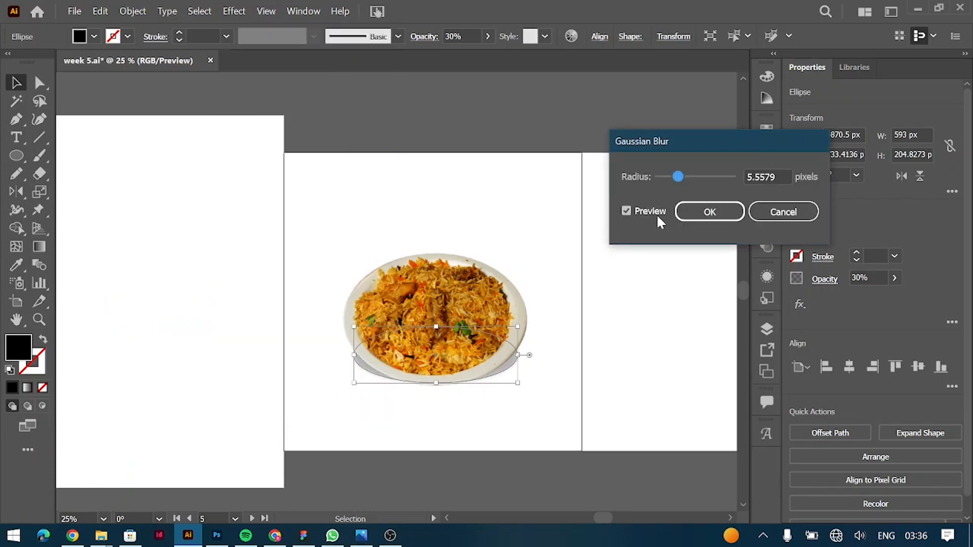
{"action": "left_click_drag", "start_coordinate": [678, 177], "coordinate": [697, 184]}
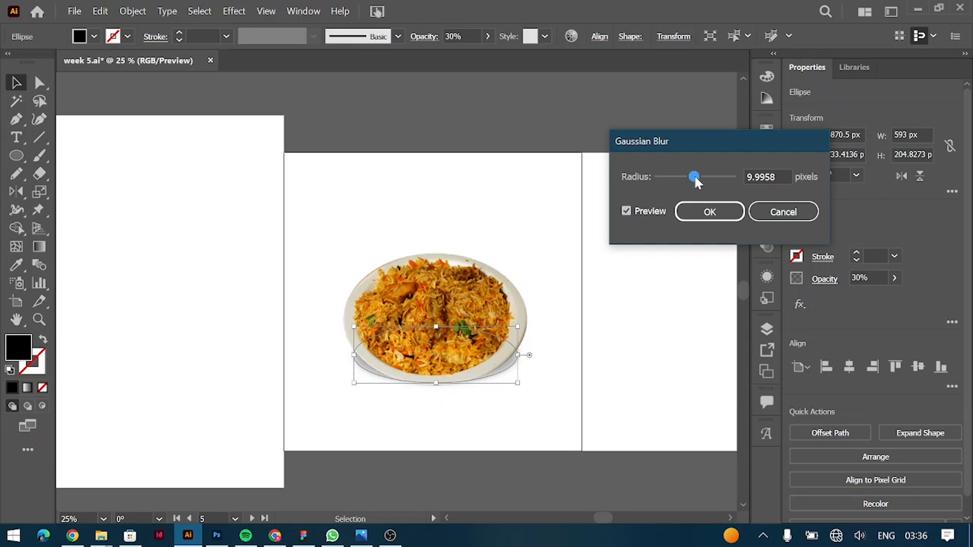
{"action": "mouse_move", "coordinate": [695, 177]}
{"action": "left_mouse_down"}
{"action": "mouse_move", "coordinate": [714, 176]}
{"action": "mouse_move", "coordinate": [705, 176]}
{"action": "left_mouse_up"}
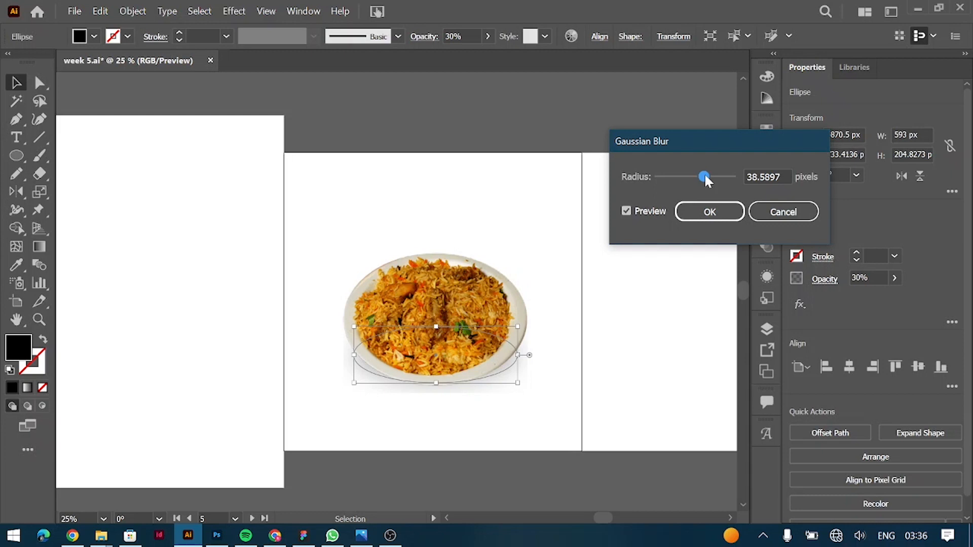
{"action": "left_click_drag", "start_coordinate": [705, 177], "coordinate": [722, 177]}
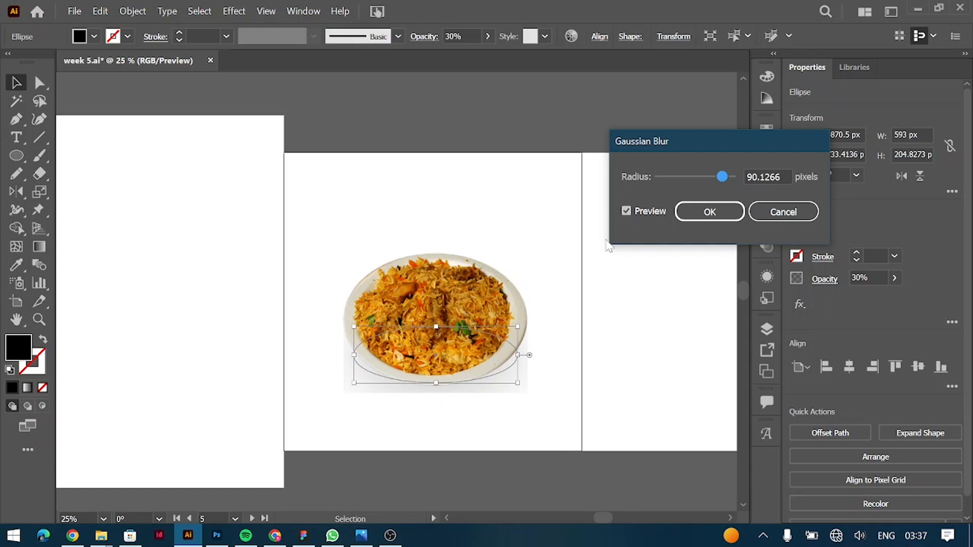
Reduce the Gaussian Blur radius to just under 18 pixels, apply it and deselect the ellipse.
{"action": "left_click_drag", "start_coordinate": [722, 177], "coordinate": [697, 183]}
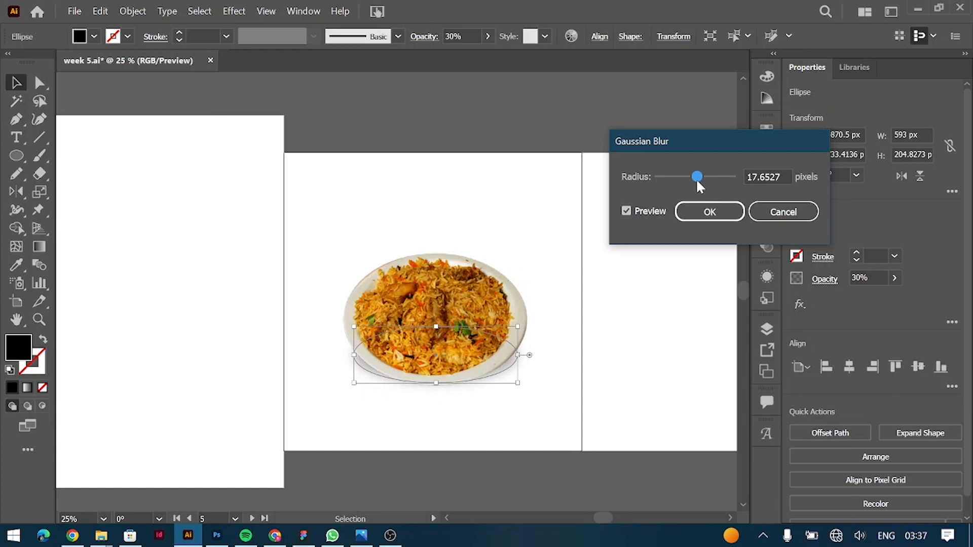
{"action": "left_click_drag", "start_coordinate": [697, 183], "coordinate": [694, 183]}
{"action": "left_click", "coordinate": [710, 213]}
{"action": "left_click", "coordinate": [674, 240]}
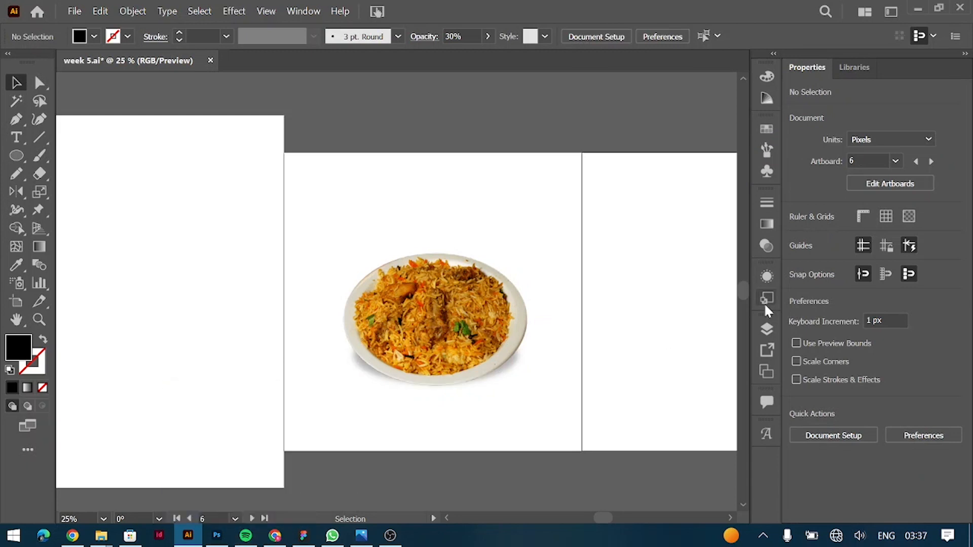
Check the stacking order of the plate image and the ellipse inside Layer 7.
{"action": "left_click", "coordinate": [767, 327]}
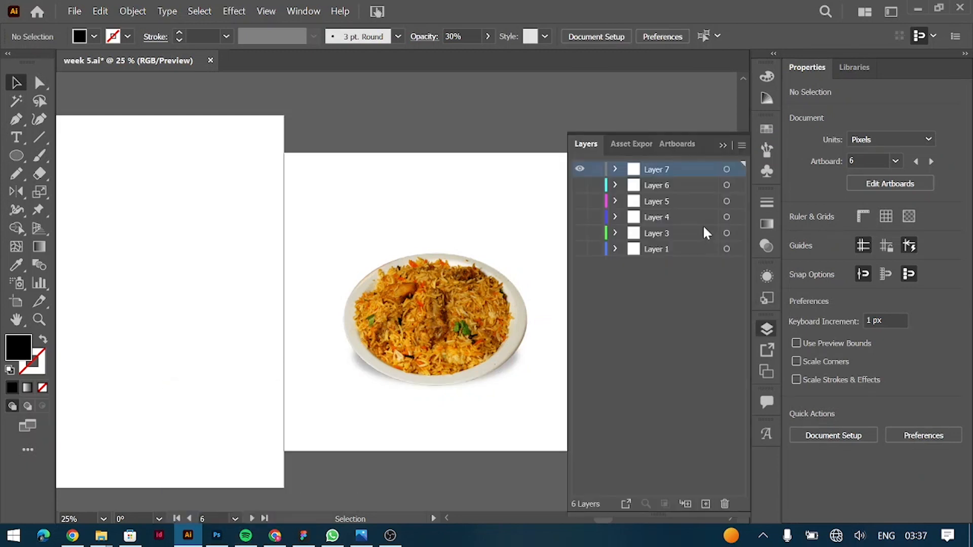
{"action": "left_click", "coordinate": [615, 169]}
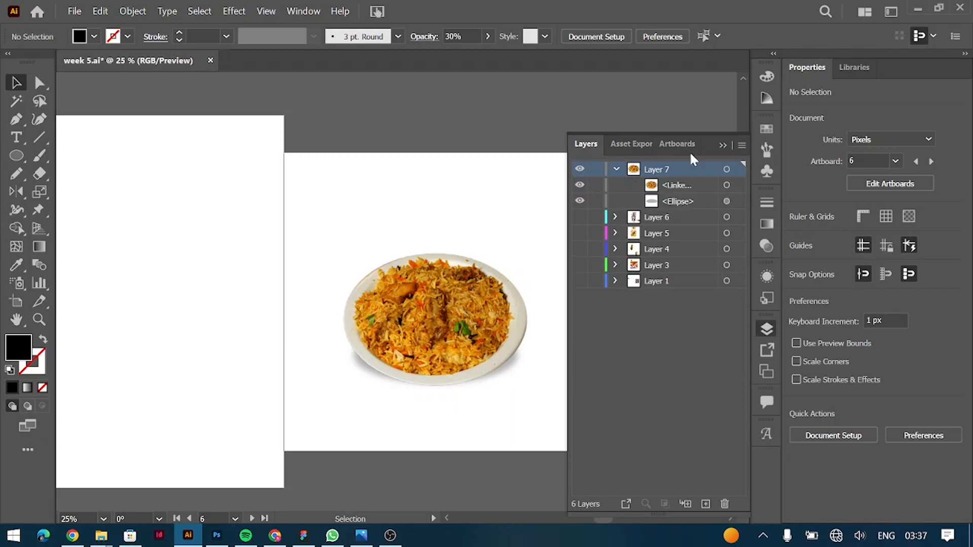
{"action": "left_click", "coordinate": [723, 146]}
Duplicate the plate image onto the neighbouring artboard and group the original plate with its ellipse shadow.
{"action": "scroll", "coordinate": [608, 260], "scroll_direction": "right", "scroll_amount": 8}
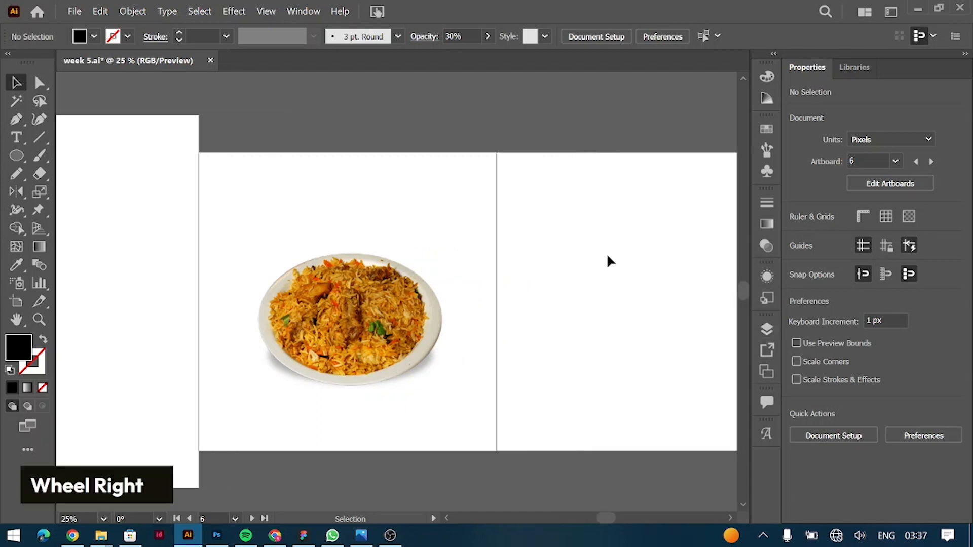
{"action": "left_click_drag", "start_coordinate": [278, 296], "coordinate": [595, 296]}
{"action": "left_click_drag", "start_coordinate": [151, 213], "coordinate": [290, 407]}
{"action": "key", "text": "ctrl+g"}
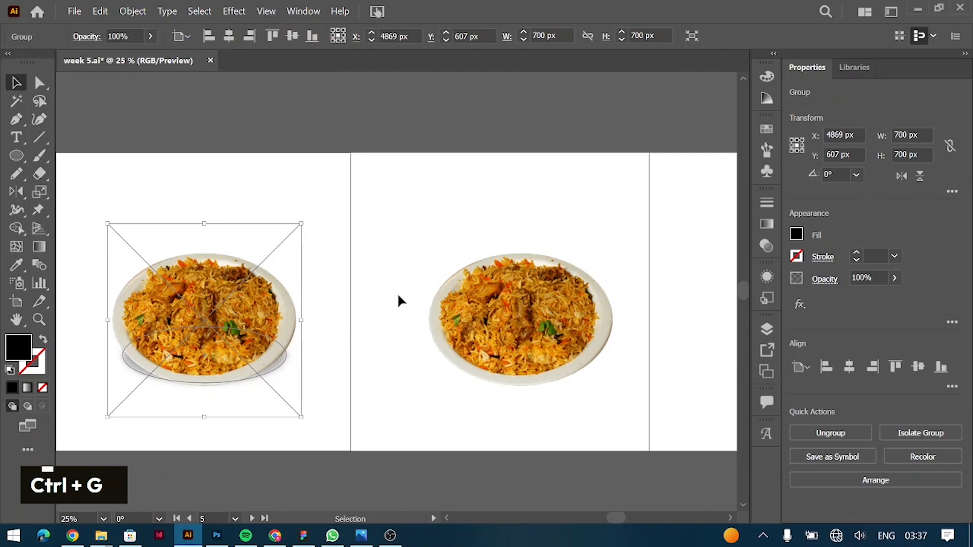
Apply a Multiply drop shadow to the duplicate plate with 75% opacity, 7 px X and Y offsets and 20 px blur.
{"action": "left_click", "coordinate": [543, 304]}
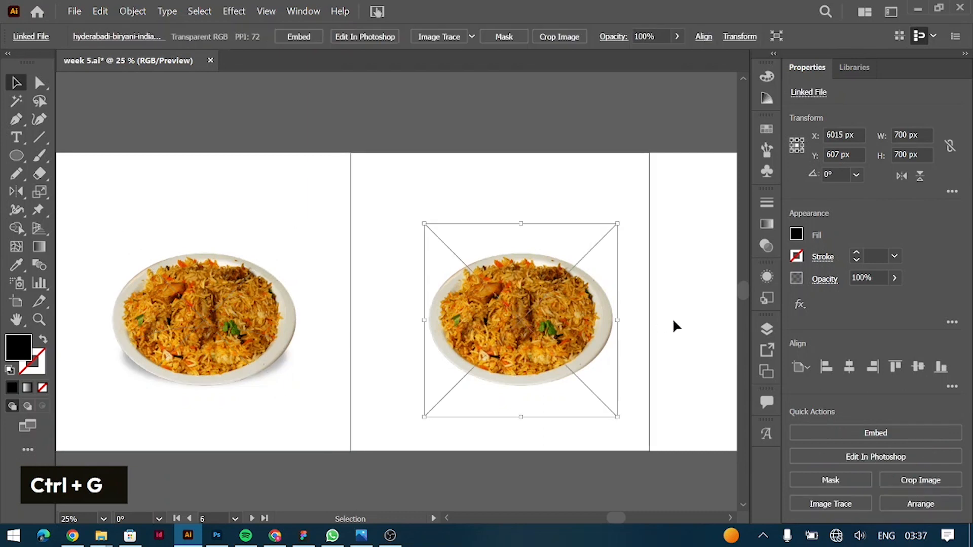
{"action": "left_click", "coordinate": [801, 305]}
{"action": "mouse_move", "coordinate": [853, 310]}
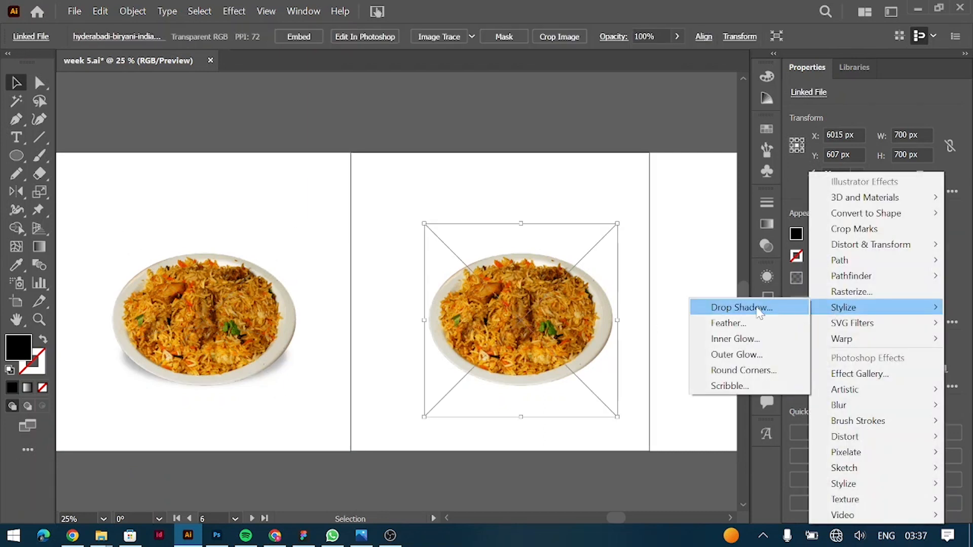
{"action": "left_click", "coordinate": [759, 310]}
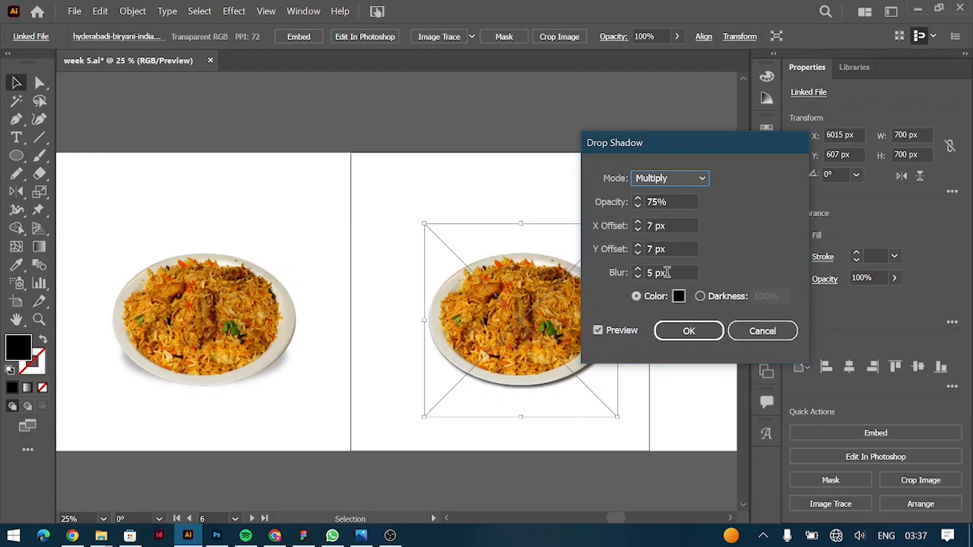
{"action": "left_click_drag", "start_coordinate": [688, 267], "coordinate": [596, 266]}
{"action": "key", "text": "shift+Up"}
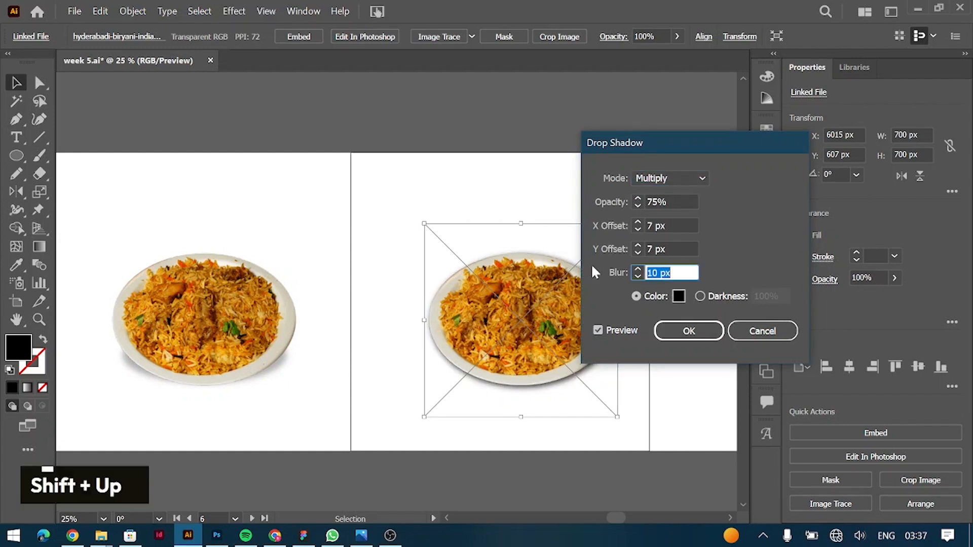
{"action": "key", "text": "shift+Up"}
{"action": "key", "text": "shift+Down"}
{"action": "key", "text": "shift+Up"}
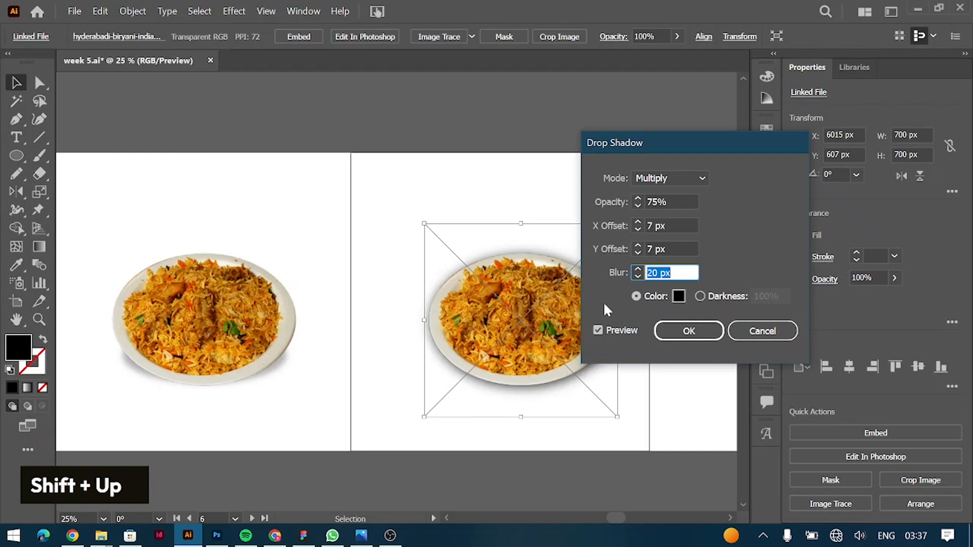
{"action": "left_click", "coordinate": [688, 331]}
{"action": "left_click", "coordinate": [541, 184]}
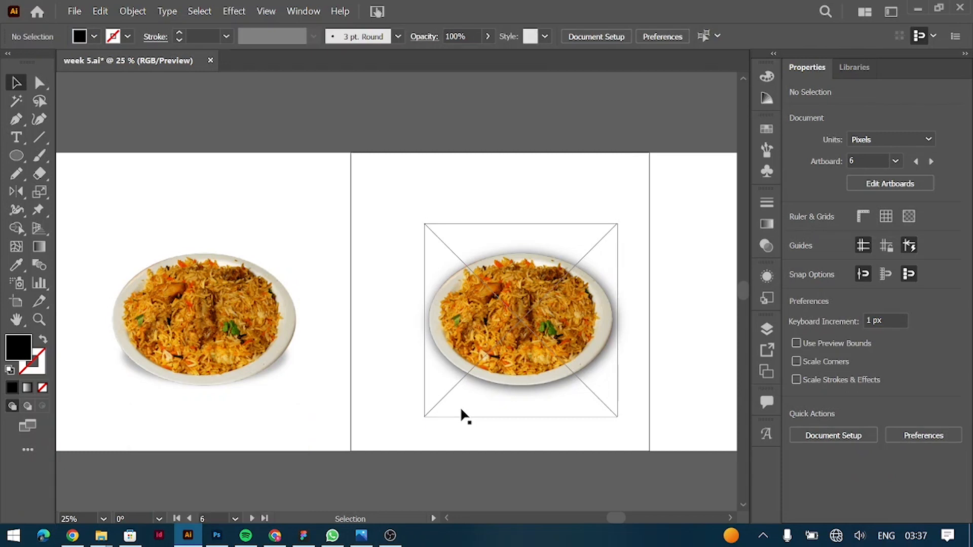
{"action": "scroll", "coordinate": [460, 406], "scroll_direction": "left", "scroll_amount": 3}
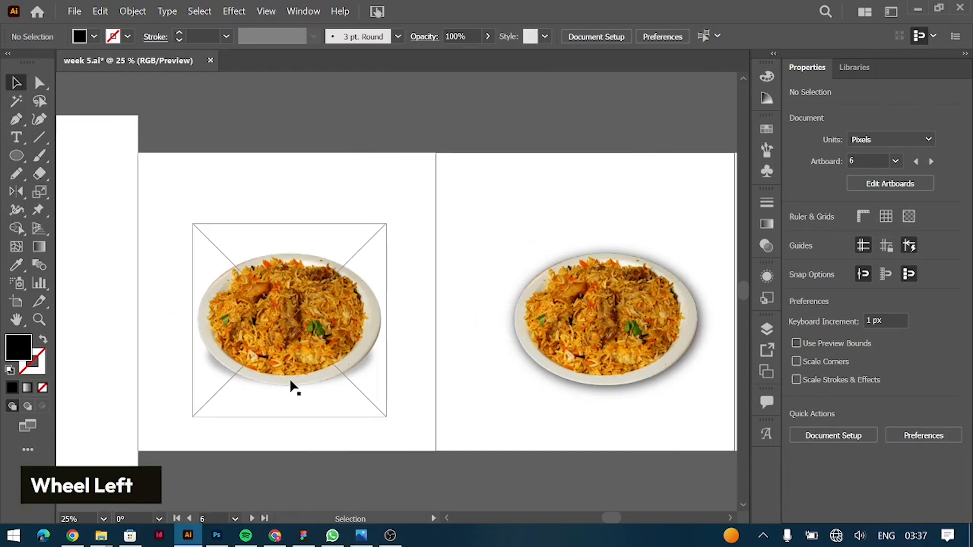